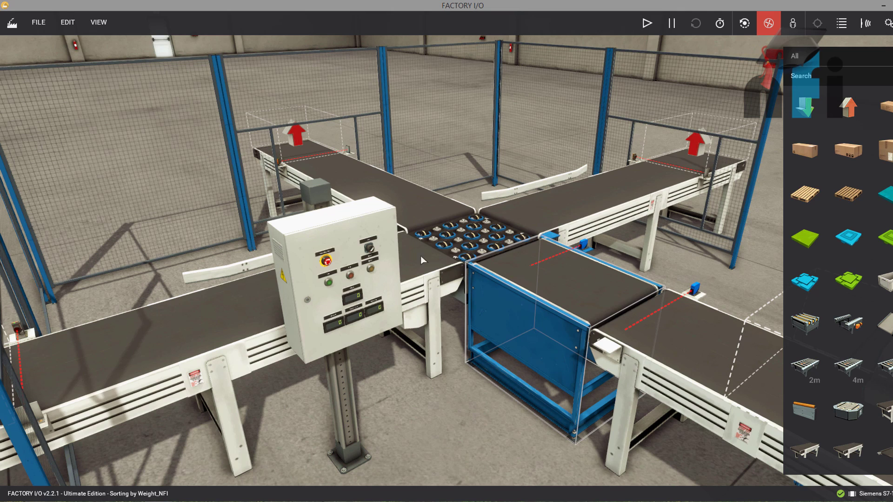
Examine the sorting-by-weight scene, including the control panel, weighing conveyor, wheeled sorter and exit conveyors.
scroll(431, 256, down, 5)
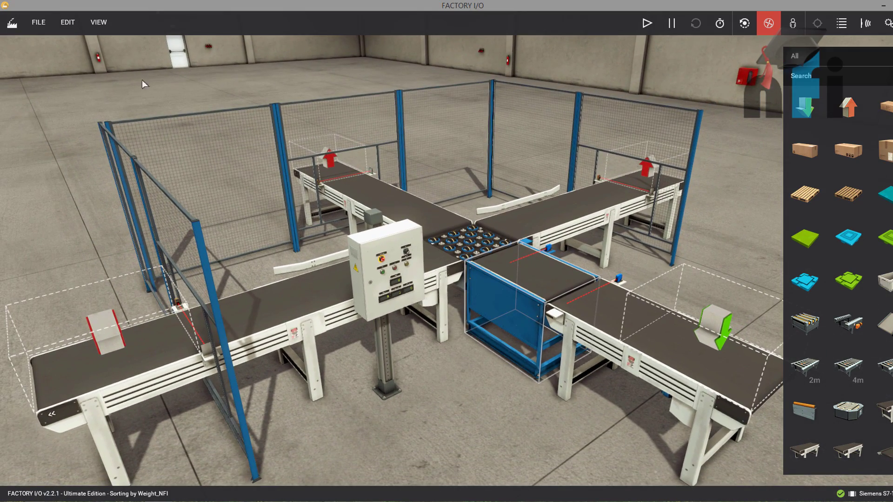
click(41, 27)
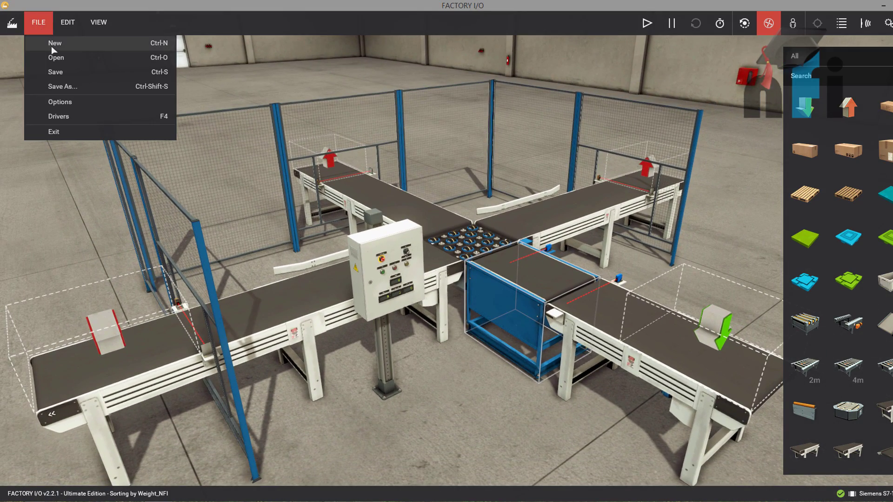
click(431, 383)
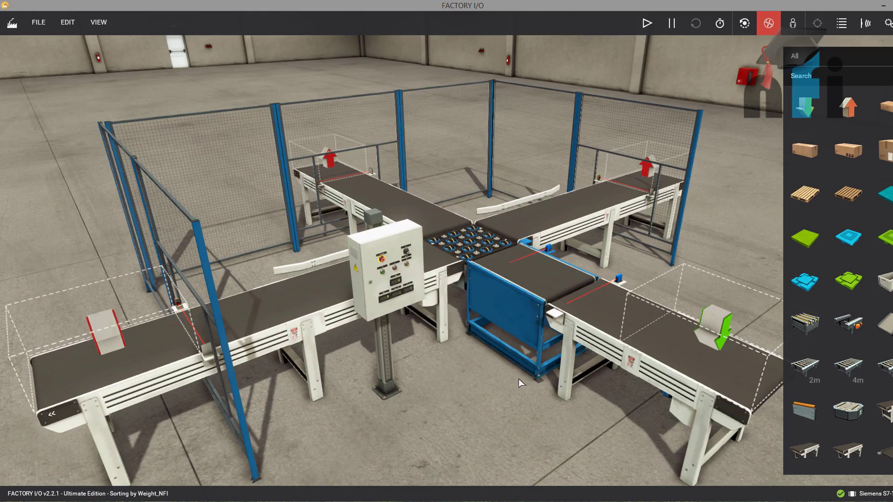
scroll(562, 292, up, 4)
scroll(562, 291, up, 5)
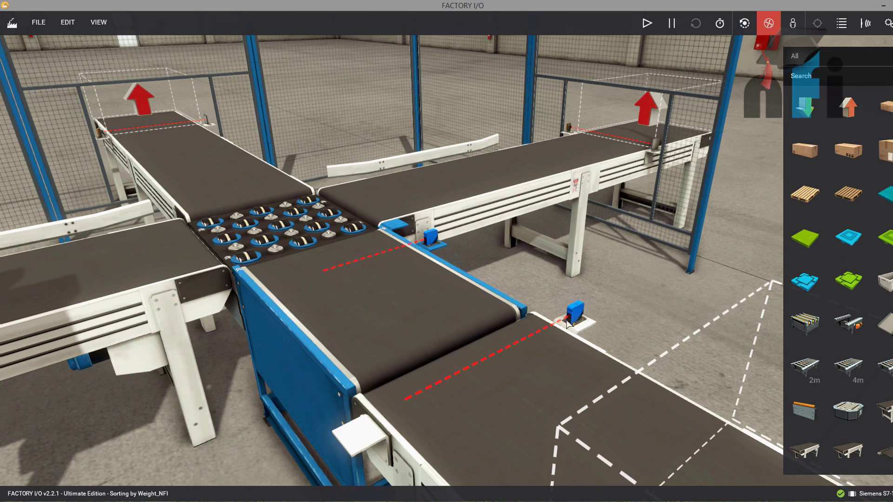
key(s)
key(a)
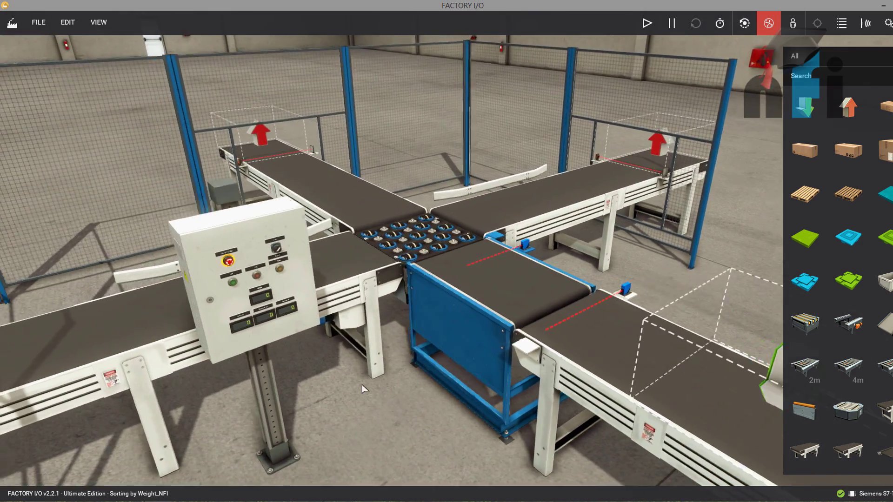
scroll(473, 284, up, 6)
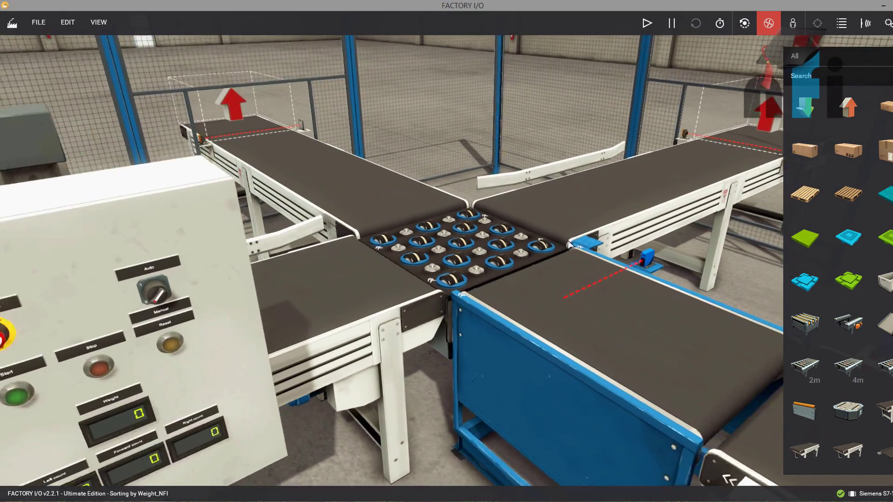
scroll(570, 323, down, 5)
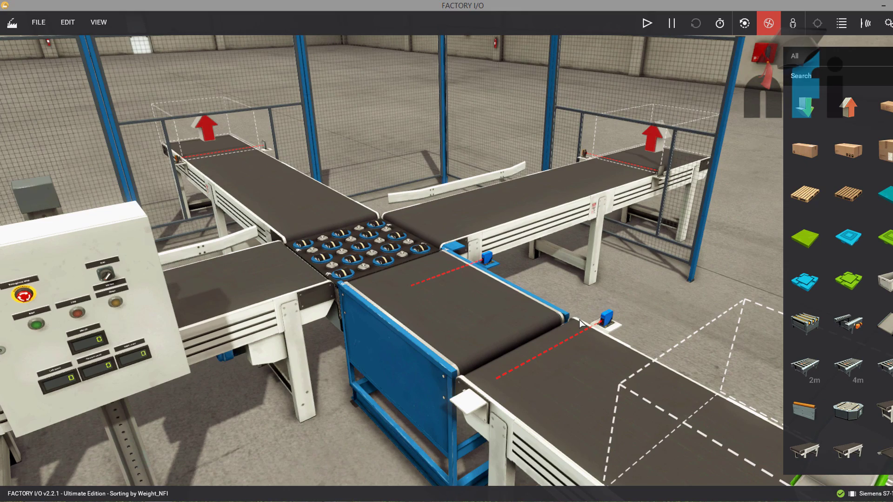
scroll(580, 322, down, 5)
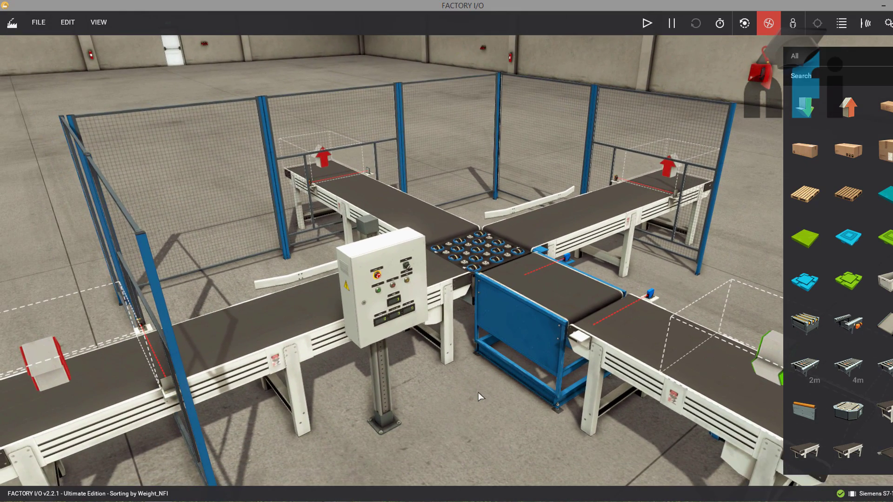
Examine the entry conveyor with its box emitter and the adjoining weighing conveyor from several angles.
key(d)
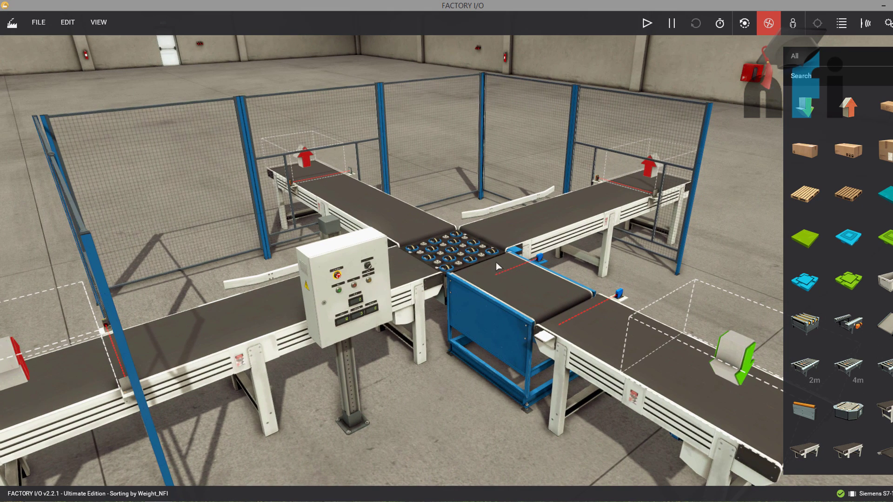
key(w)
key(d)
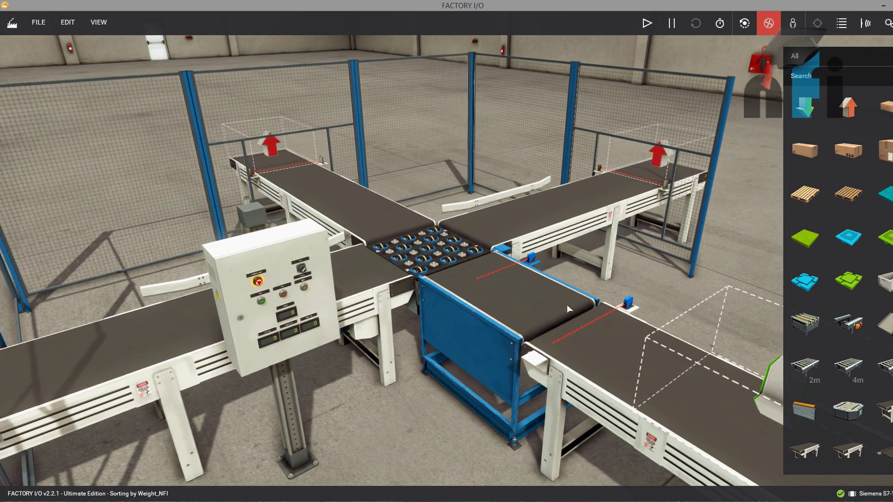
key(d)
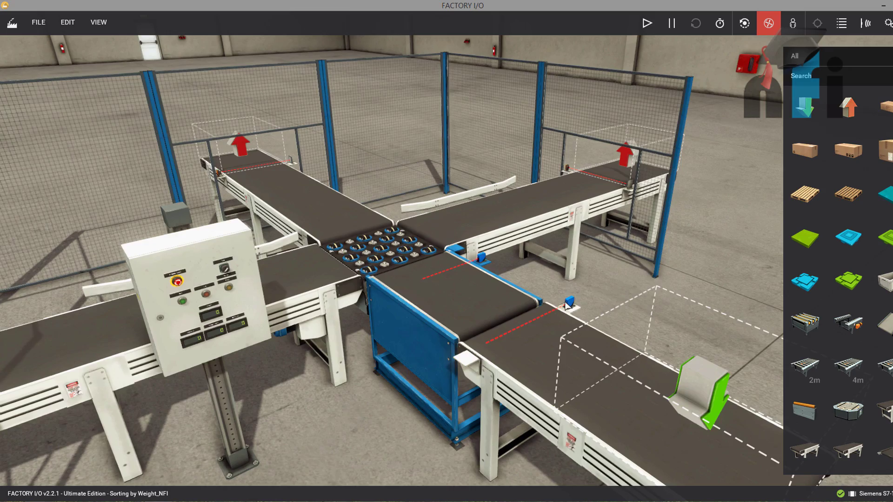
key(a)
key(w)
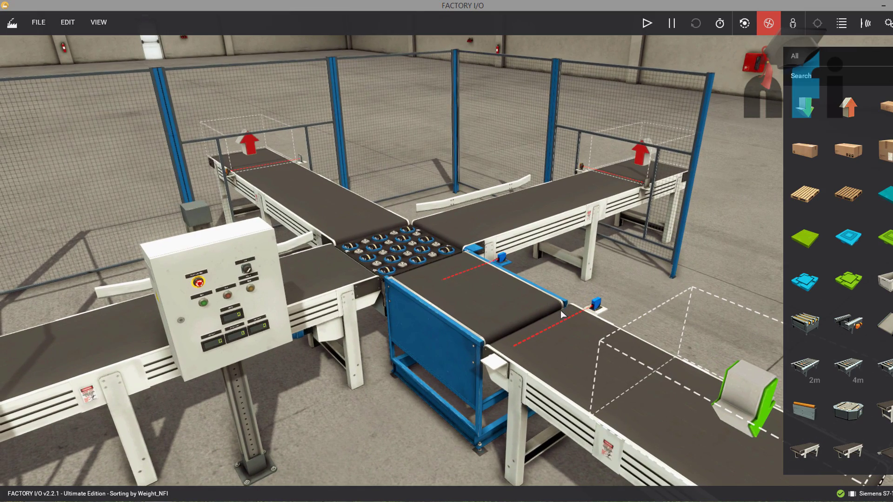
key(s)
key(d)
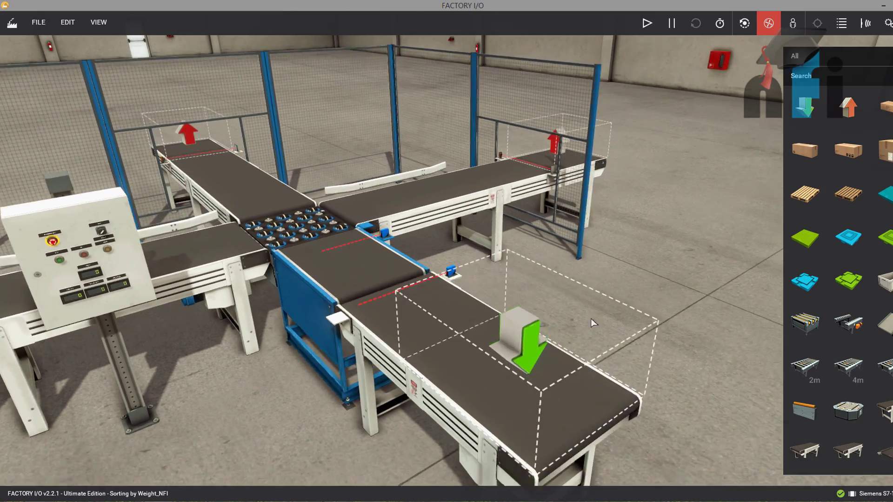
key(a)
key(w)
key(a)
right_drag(604, 347, 636, 329)
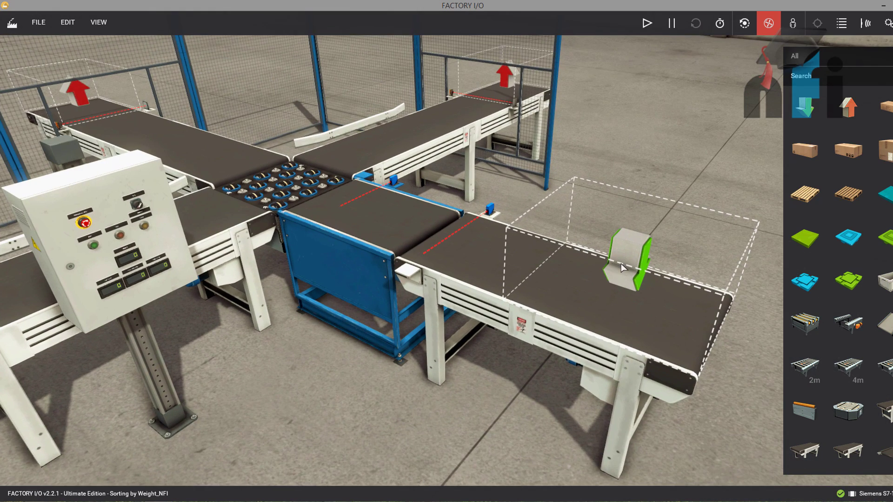
Display the sensor tags in the scene, with the weighing conveyor and its two diffuse sensors in close view.
scroll(463, 289, up, 5)
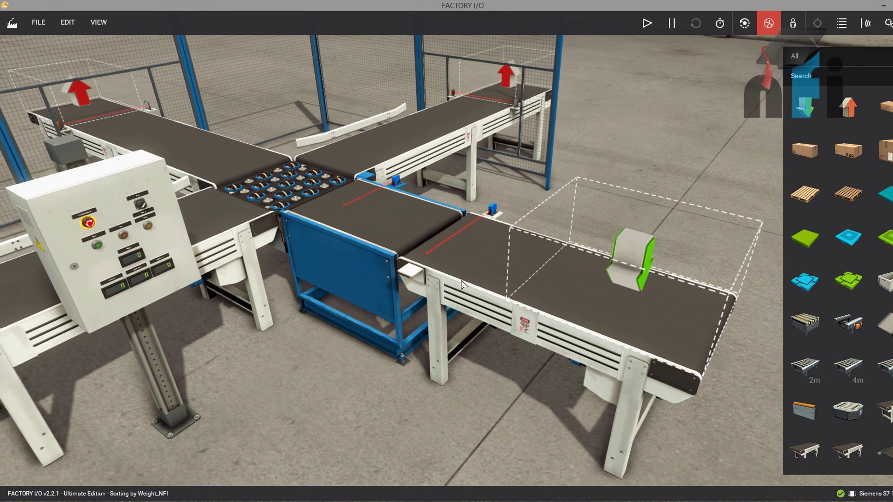
scroll(599, 207, up, 3)
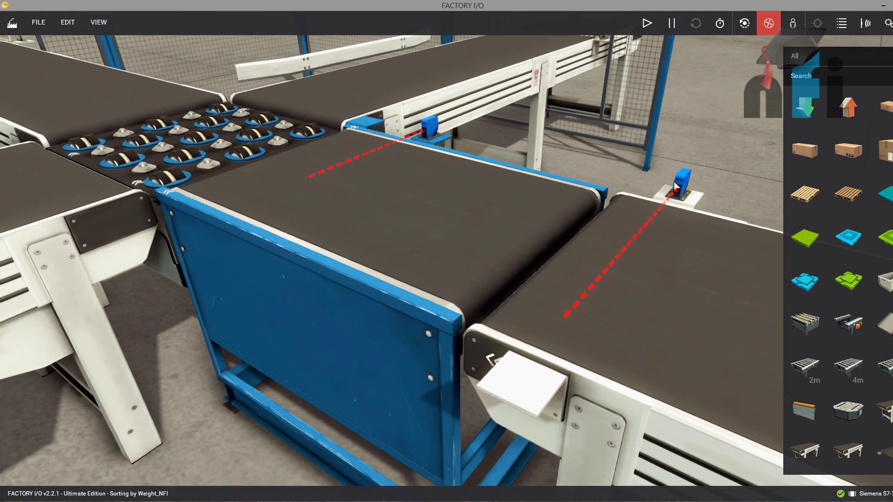
middle_drag(721, 130, 626, 125)
key(a)
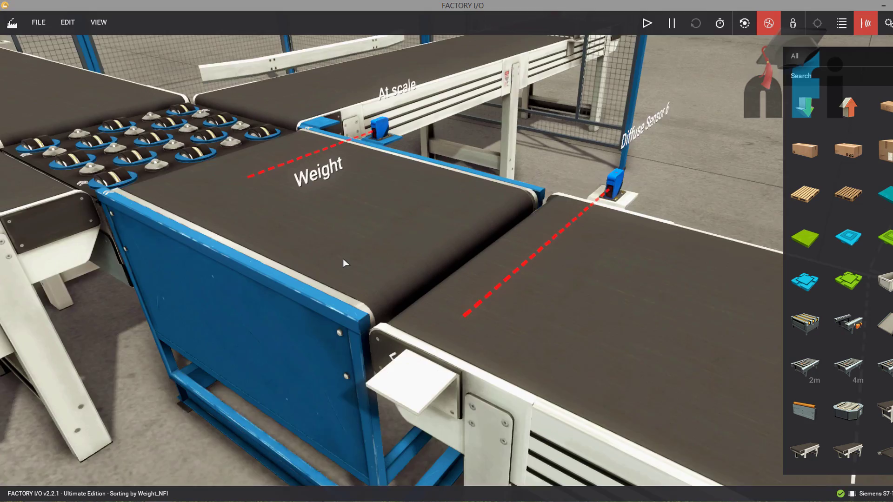
Run the simulation and start the sorting line from the control panel.
scroll(344, 264, down, 3)
scroll(361, 263, down, 5)
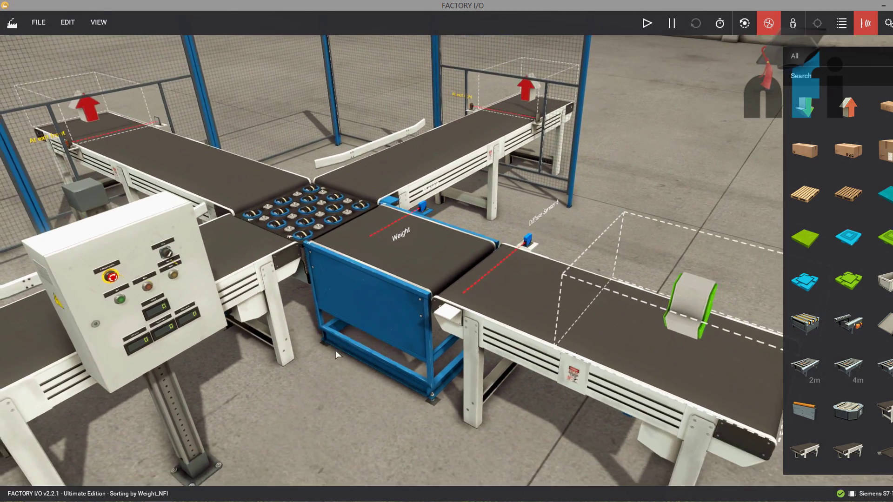
right_drag(336, 351, 311, 334)
scroll(310, 334, up, 5)
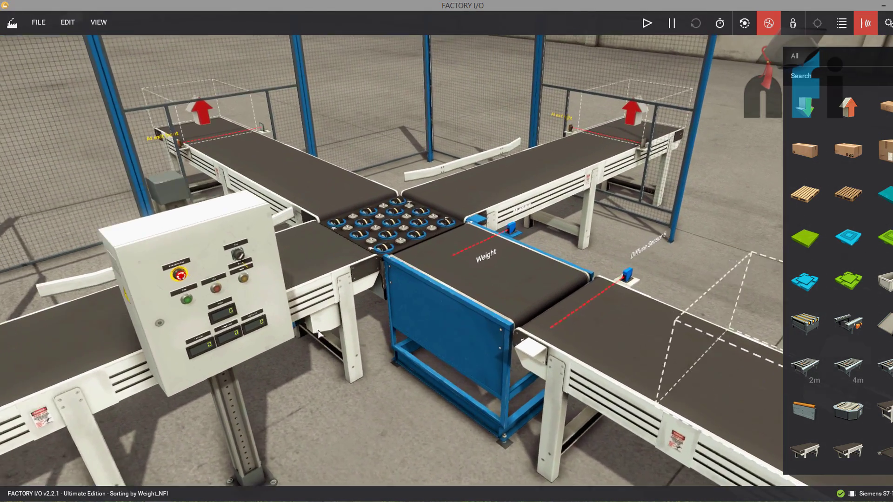
right_drag(451, 259, 159, 329)
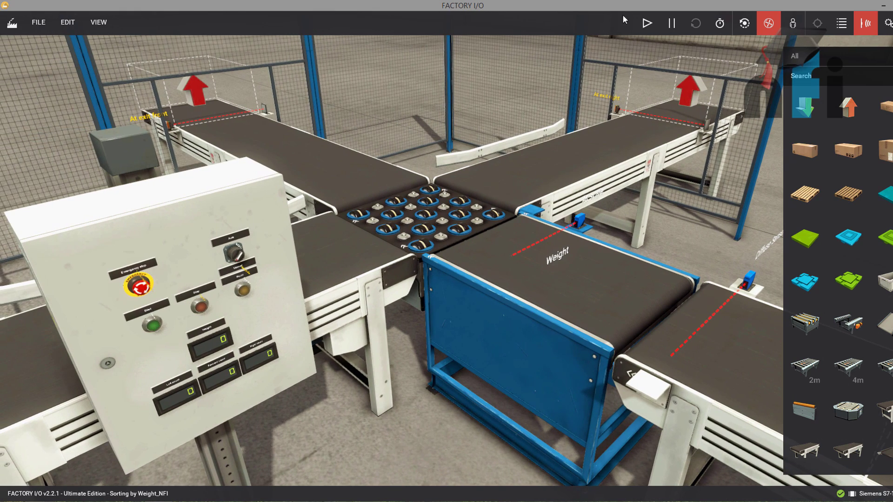
click(656, 26)
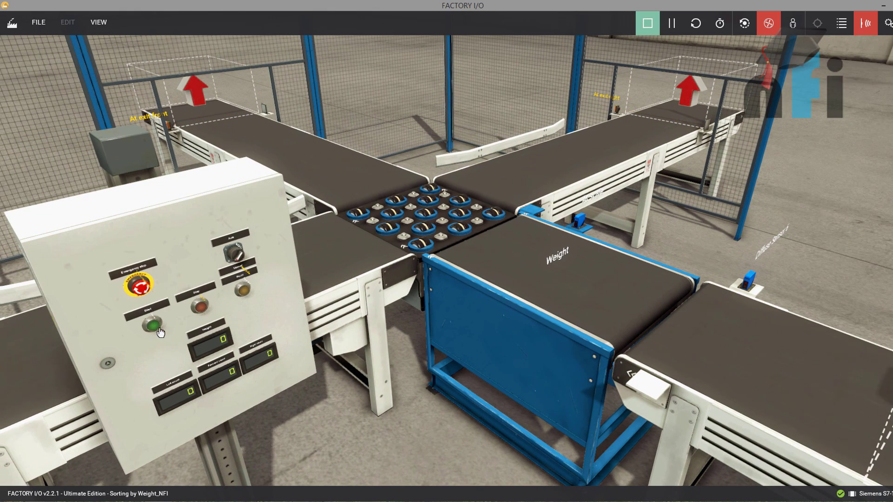
Pin the scale's Weight tag on screen so its live value can be monitored.
scroll(158, 331, down, 3)
scroll(650, 285, up, 4)
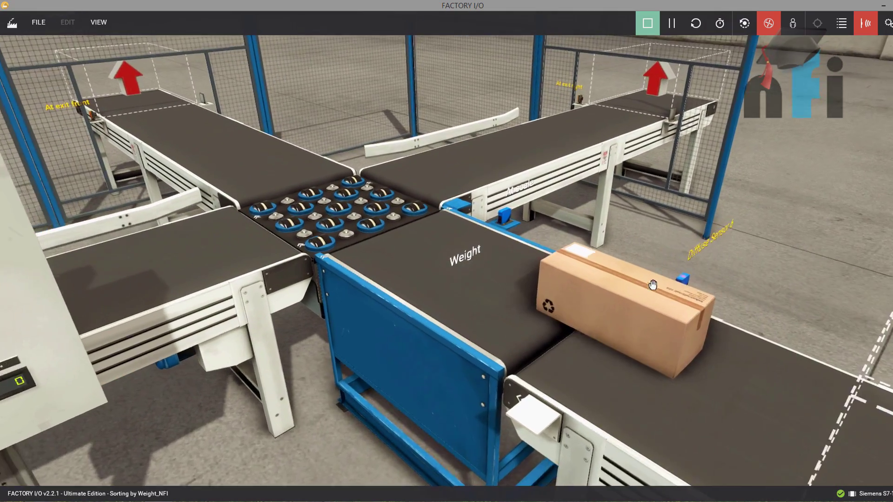
scroll(650, 286, up, 3)
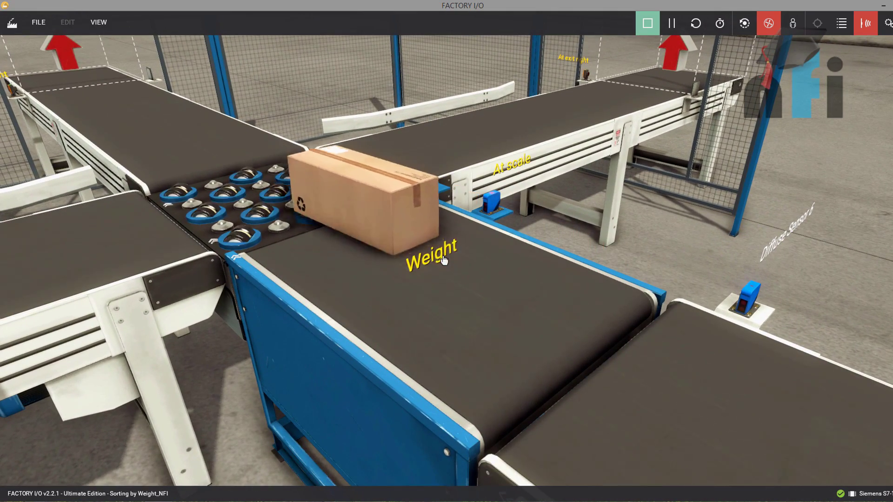
click(443, 261)
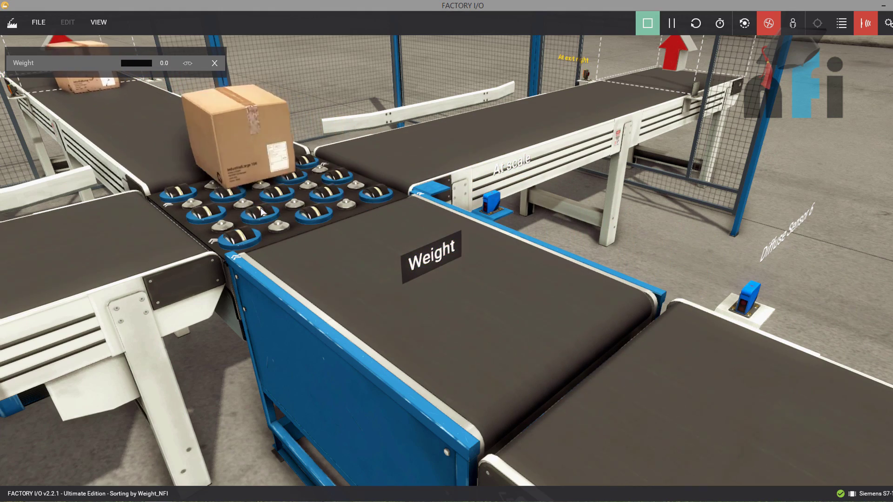
Watch the Weight value as boxes cross the scale and follow how the wheeled sorter routes them.
scroll(270, 212, down, 3)
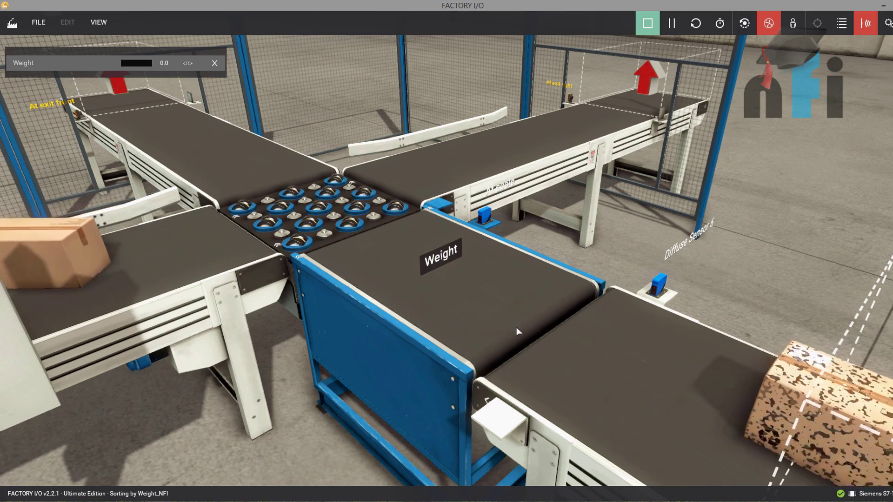
scroll(359, 281, down, 3)
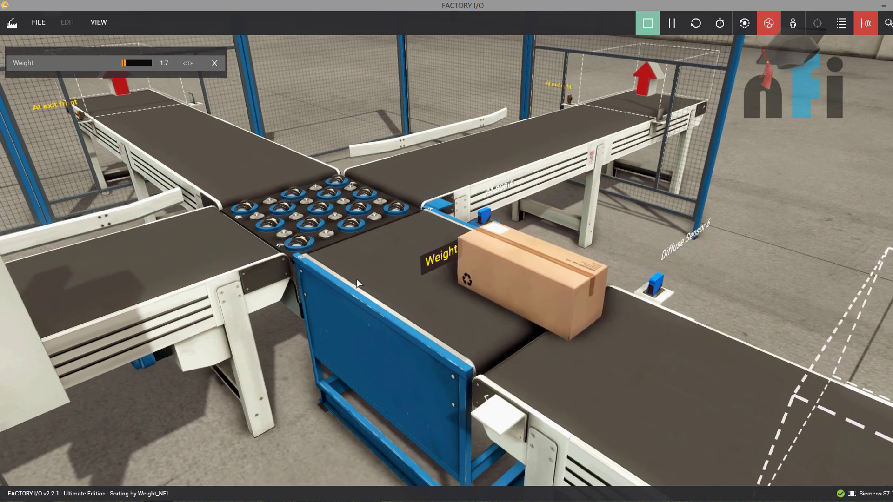
scroll(455, 213, up, 4)
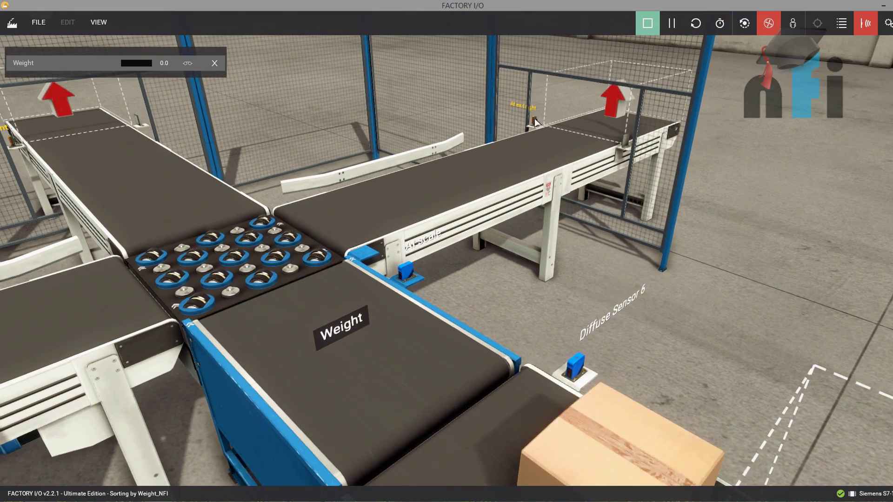
scroll(543, 118, down, 3)
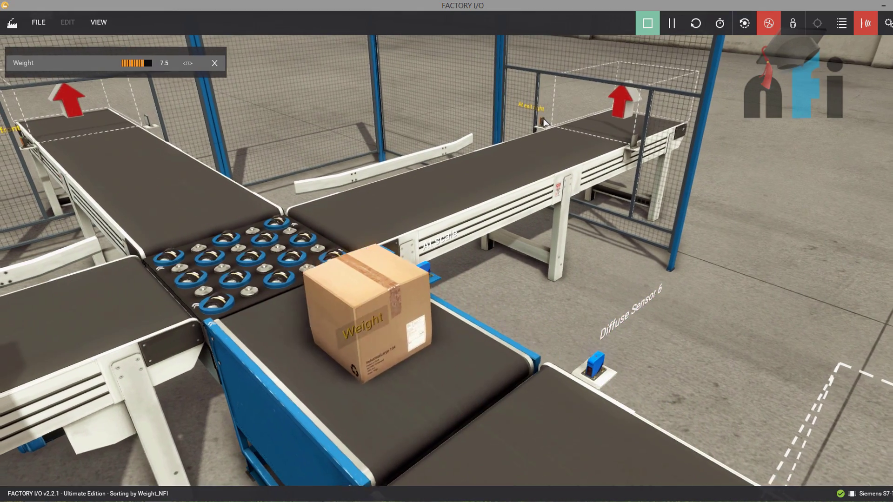
right_drag(608, 243, 493, 279)
key(a)
key(s)
right_drag(493, 350, 585, 393)
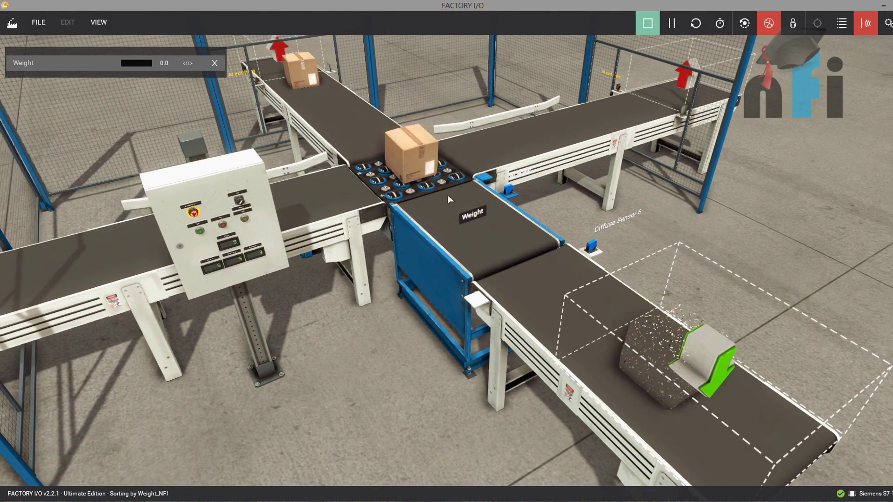
scroll(403, 176, up, 2)
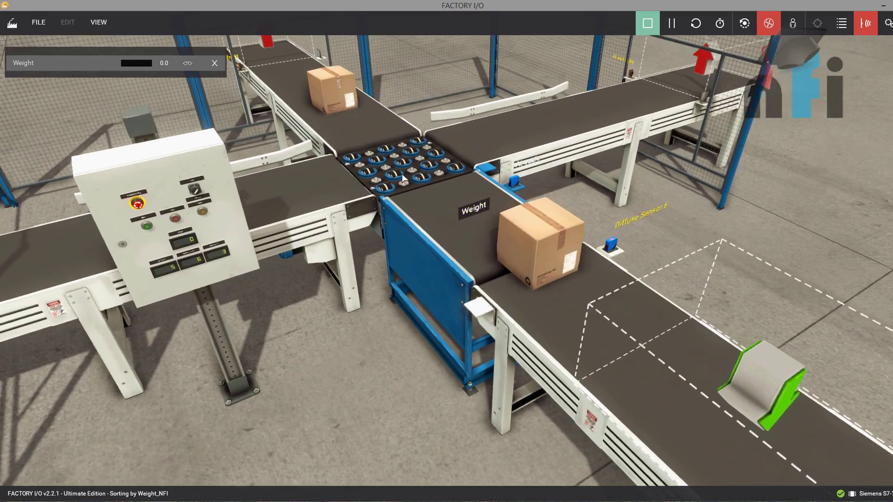
scroll(403, 177, up, 2)
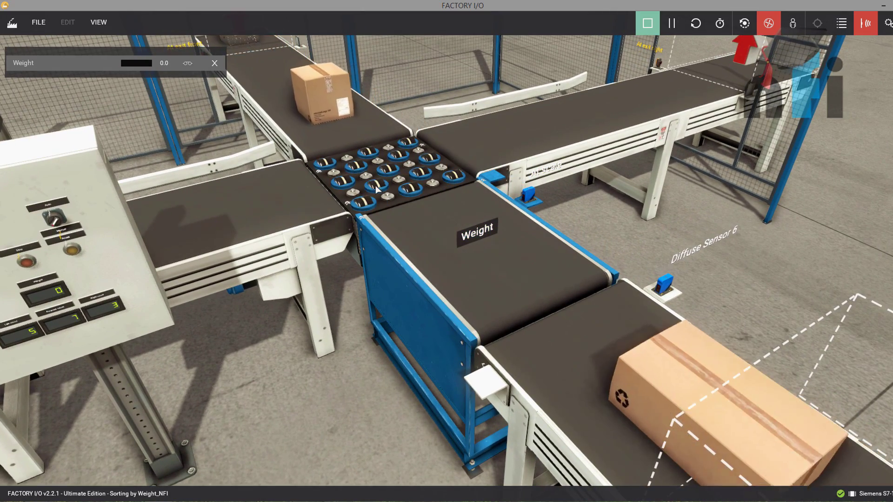
Display the actuator tags together with the sensor tags, close the camera list, and view the wheeled sorter up close.
click(845, 27)
click(842, 29)
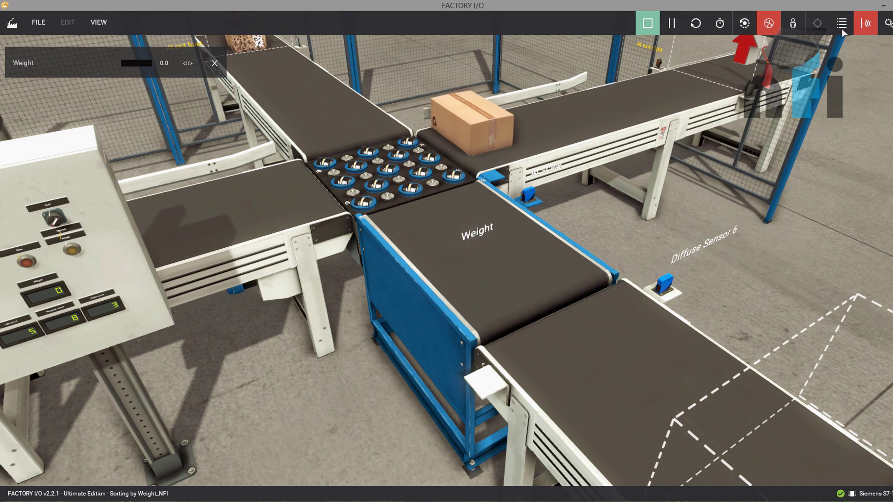
click(842, 28)
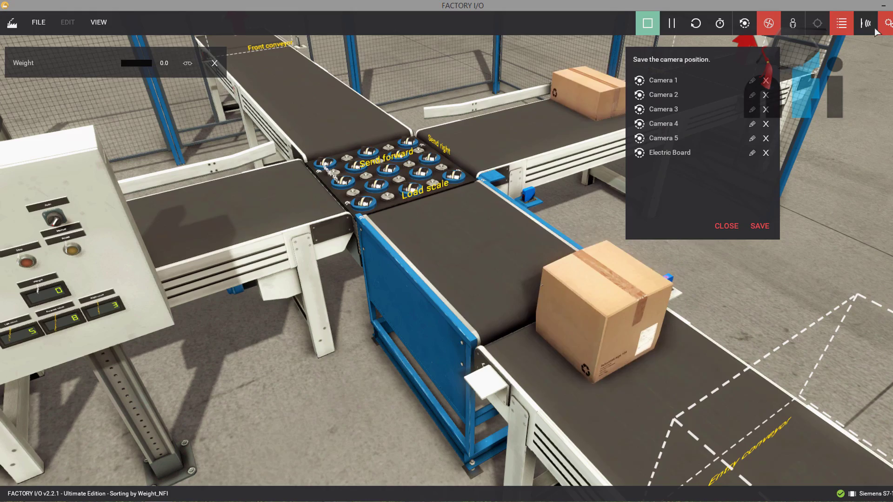
click(866, 29)
click(843, 28)
scroll(422, 191, up, 6)
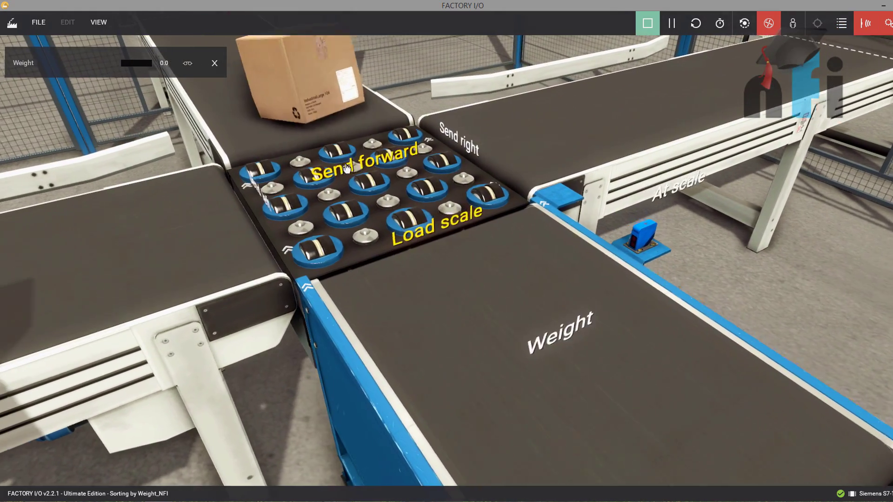
middle_drag(347, 169, 368, 169)
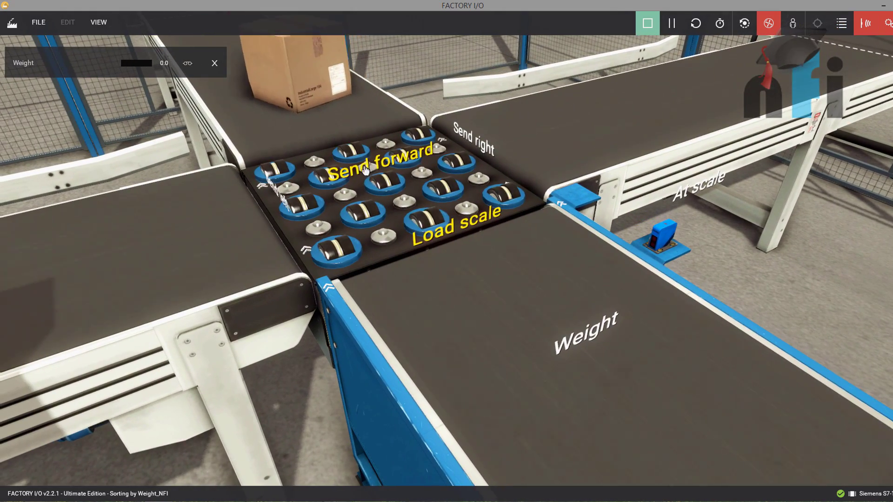
Examine the control panel's Weight, Left count, Forward count and Right count displays, and view the whole sorting line while boxes are routed.
scroll(277, 199, down, 6)
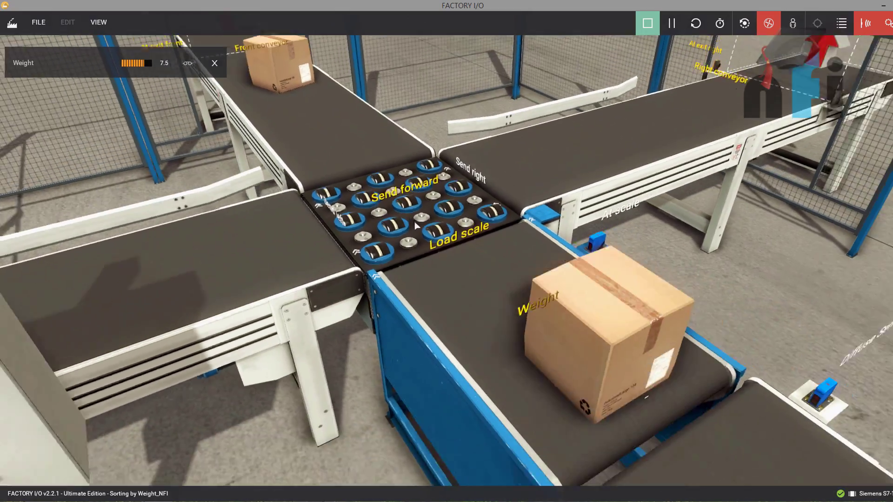
scroll(425, 237, down, 3)
scroll(380, 308, up, 6)
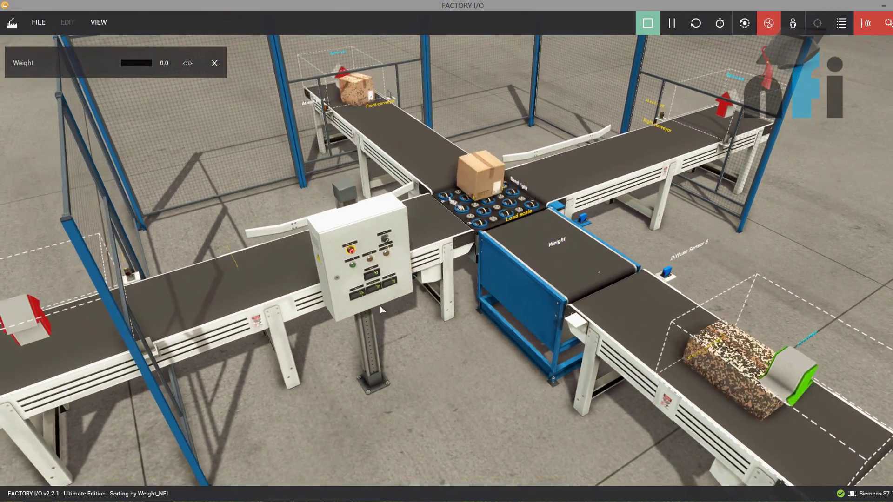
scroll(346, 252, up, 5)
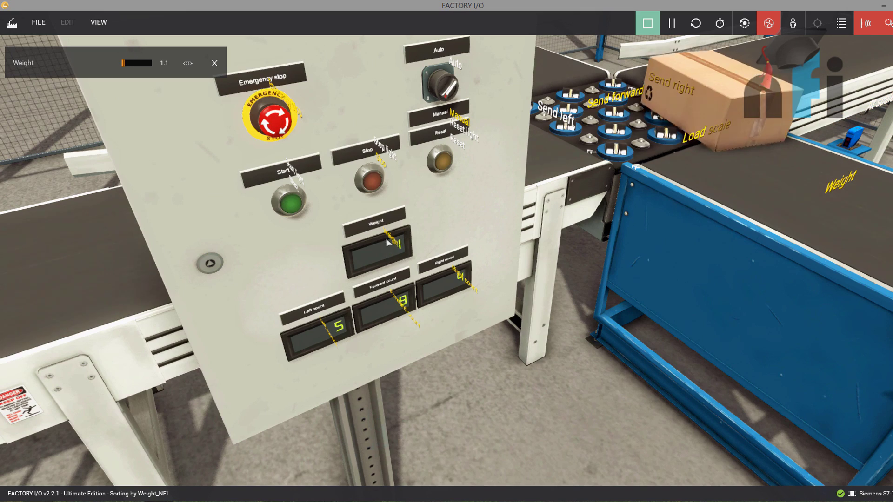
scroll(394, 279, up, 5)
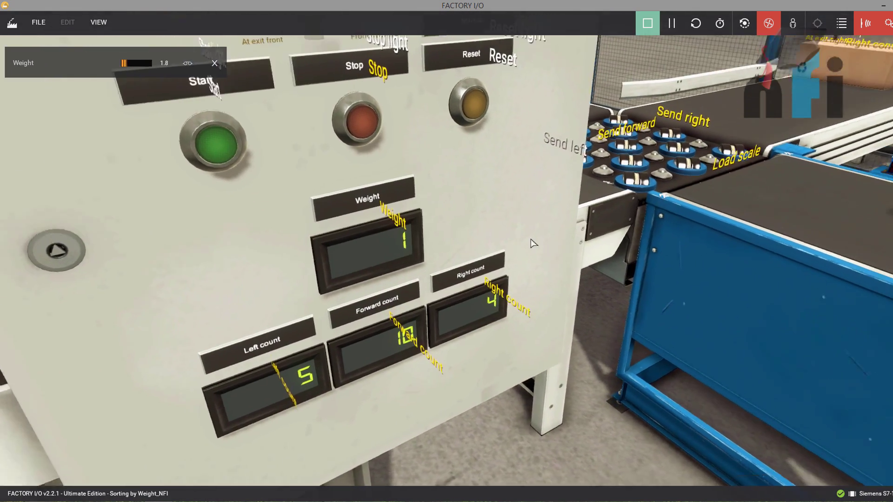
right_drag(531, 239, 523, 239)
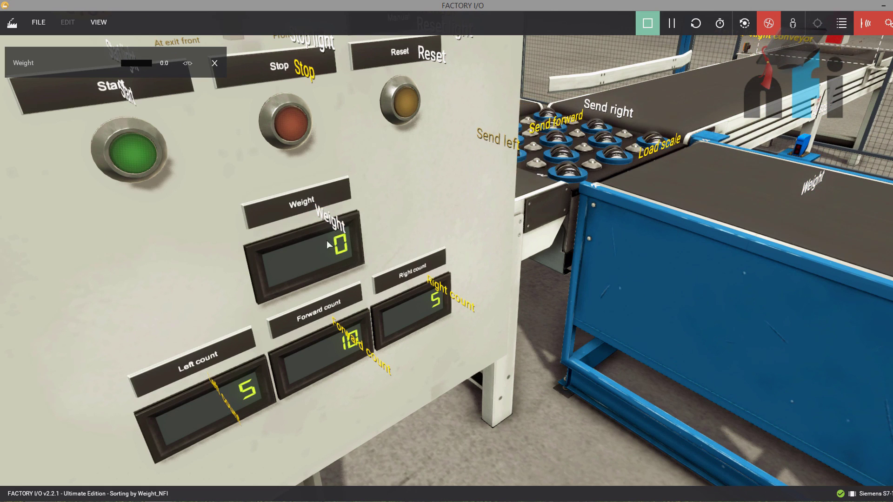
scroll(322, 242, down, 2)
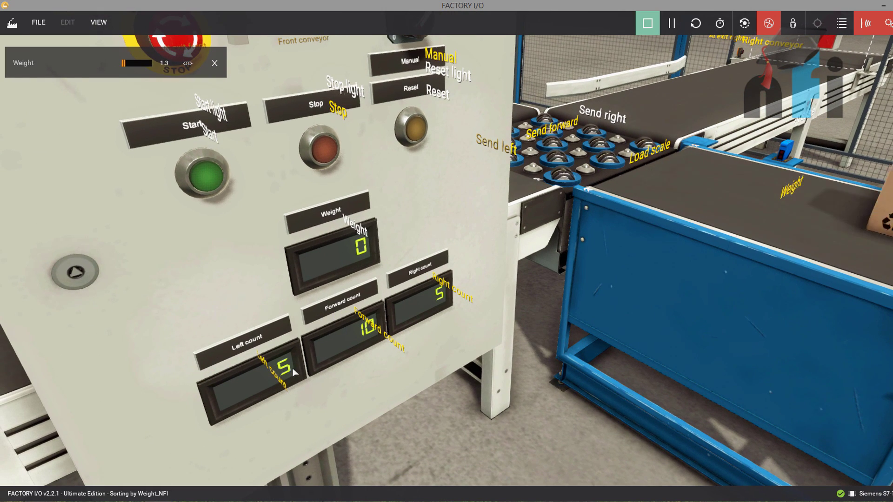
scroll(476, 259, down, 5)
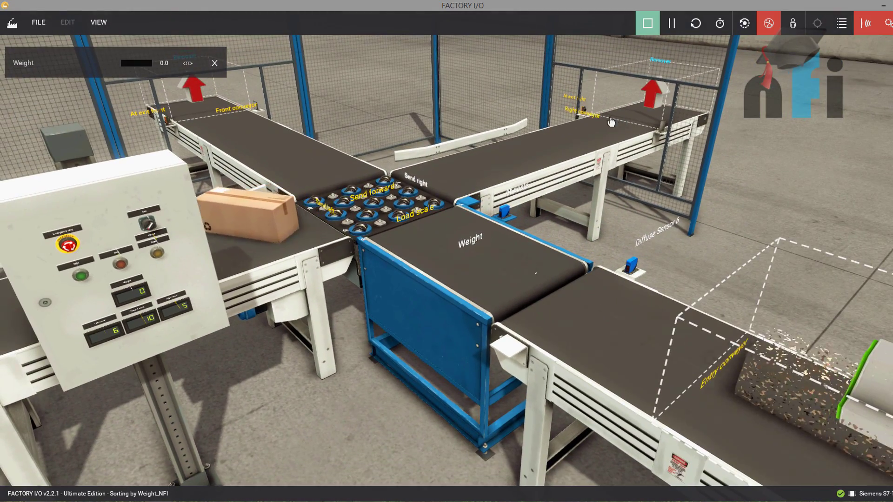
double_click(310, 259)
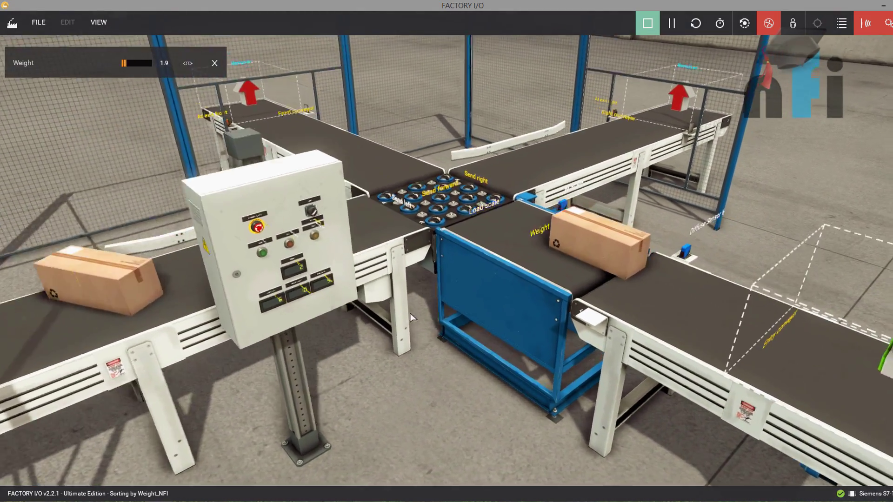
right_drag(410, 314, 383, 366)
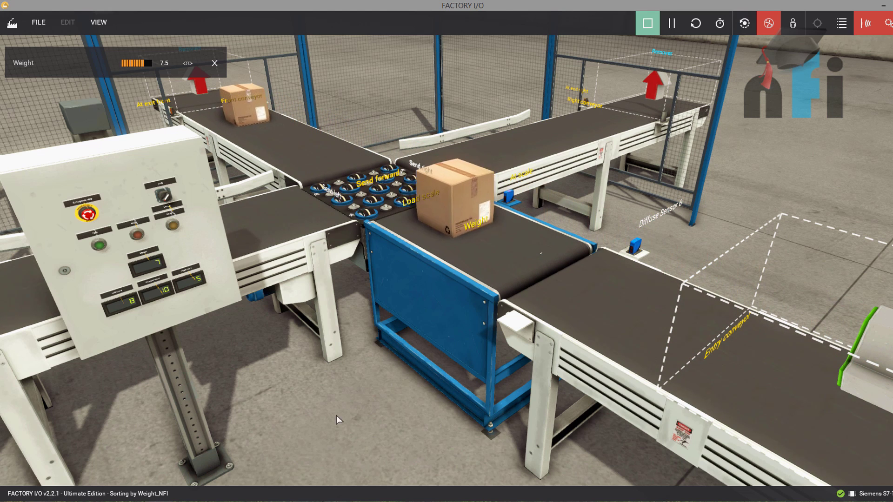
Switch to PowerPoint, review which exits Recipe 1 assigns to Small, Medium and Large boxes, and return to the FACTORY I/O scene.
click(307, 501)
click(307, 460)
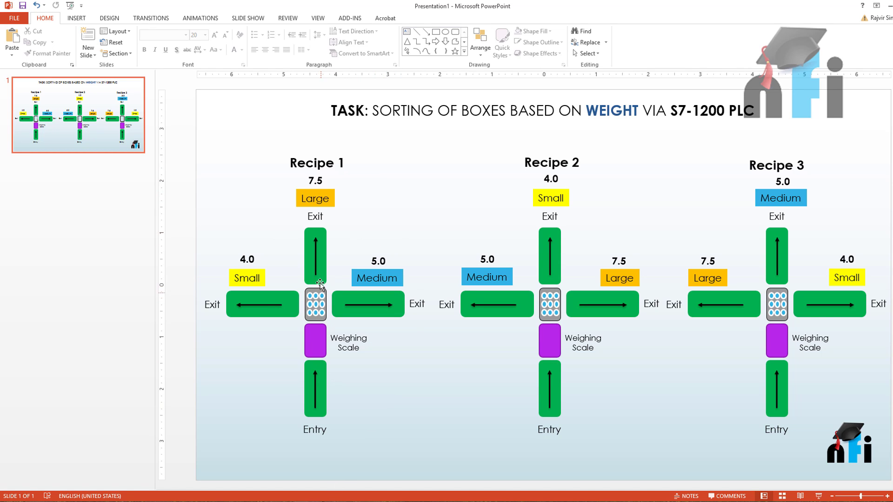
click(313, 234)
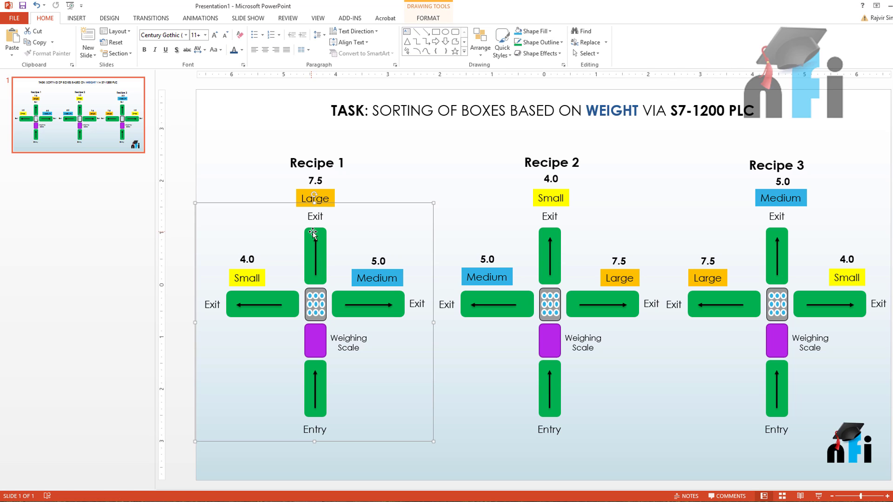
click(372, 199)
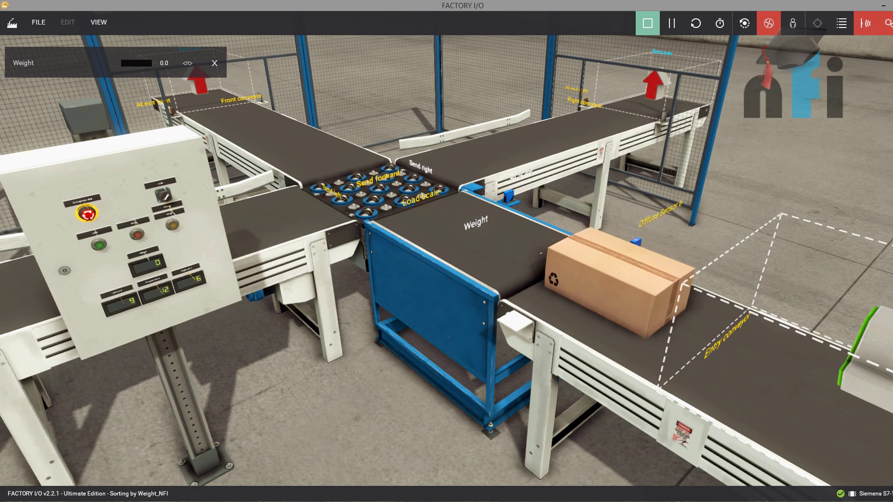
Switch to TIA Portal and modify Tag_18, the Recipe Number input of Block_1 in Network 3, to 1 in DEC format.
key(alt+Tab)
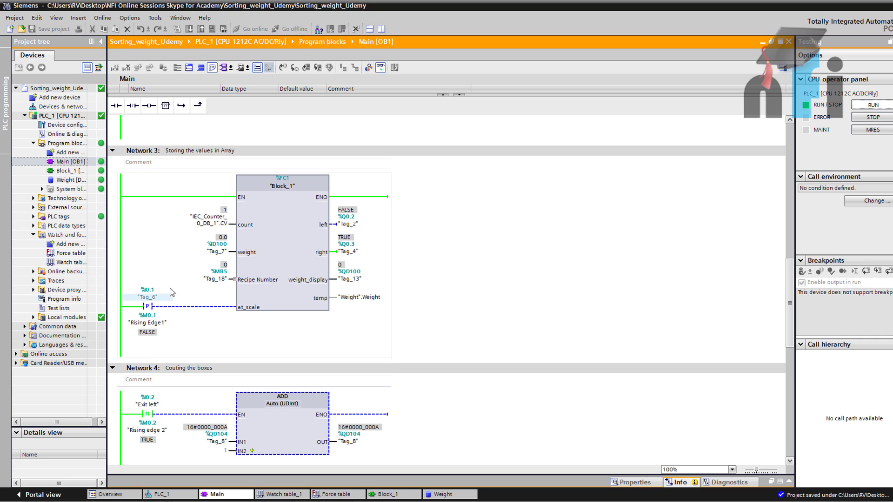
right_click(222, 285)
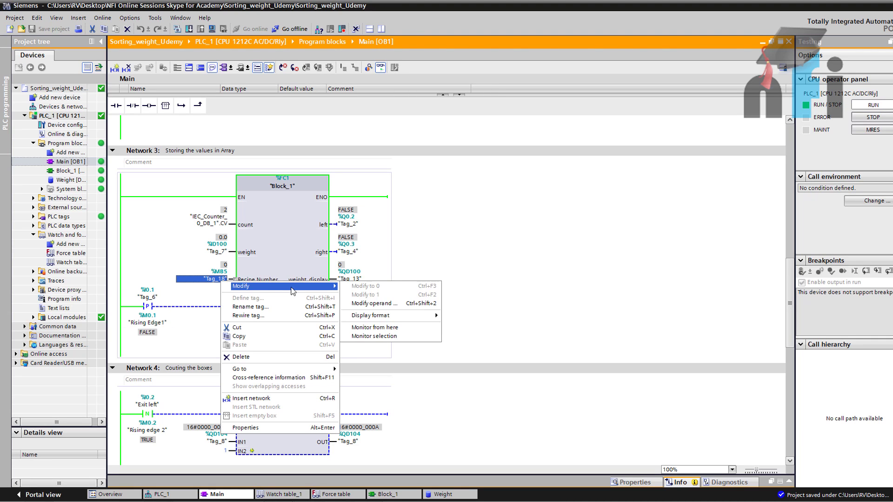
click(365, 304)
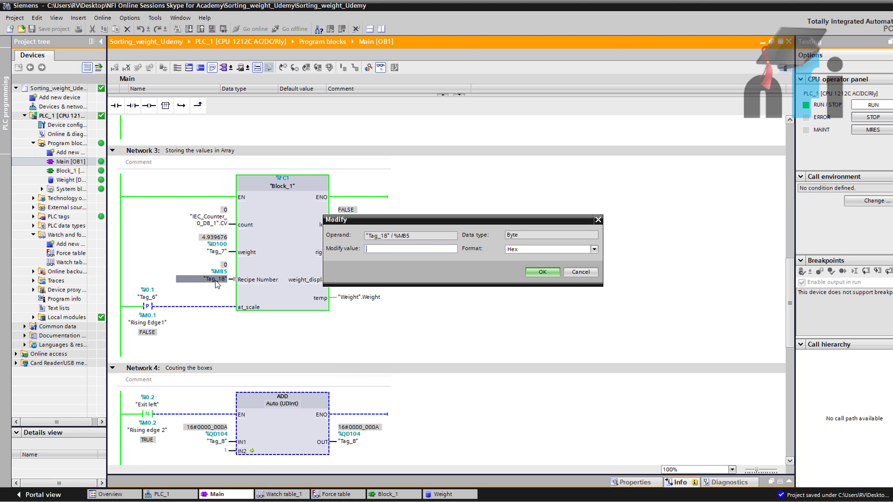
text(16#01)
click(527, 249)
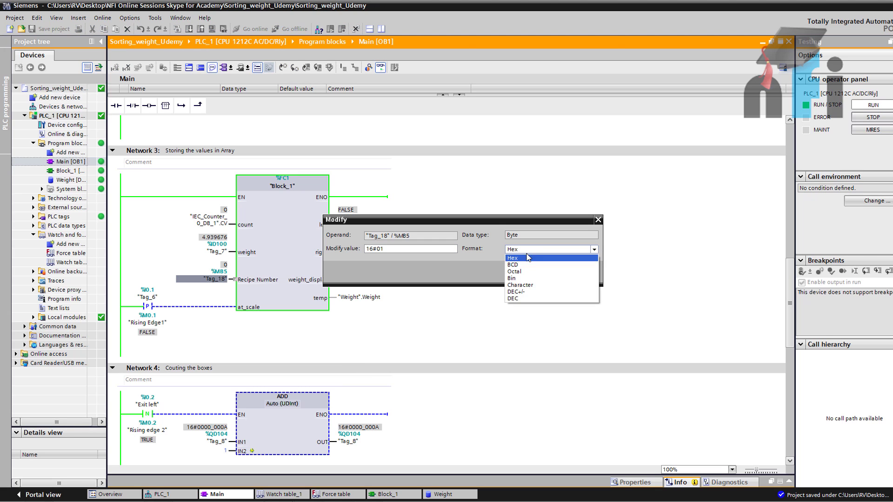
click(517, 299)
click(541, 279)
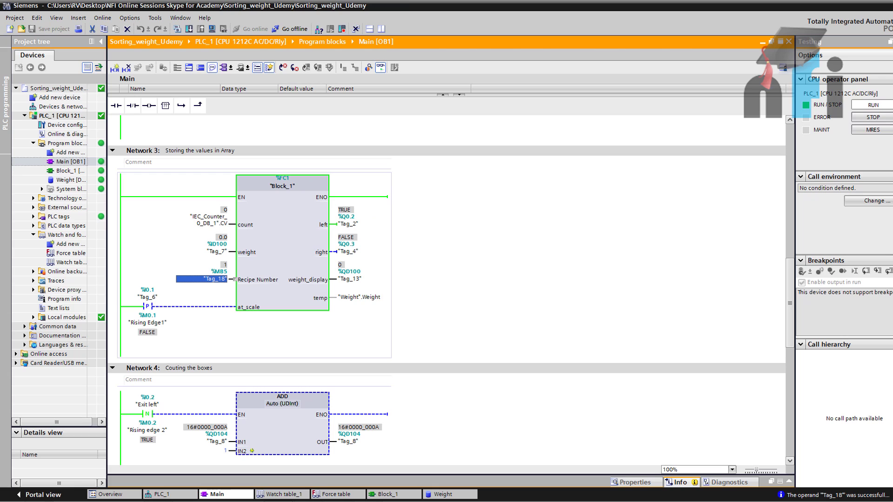
Place the PowerPoint recipe slide in a smaller window beside the running FACTORY I/O scene, compare the sorting with Recipe 2, and minimize the slide window.
click(158, 501)
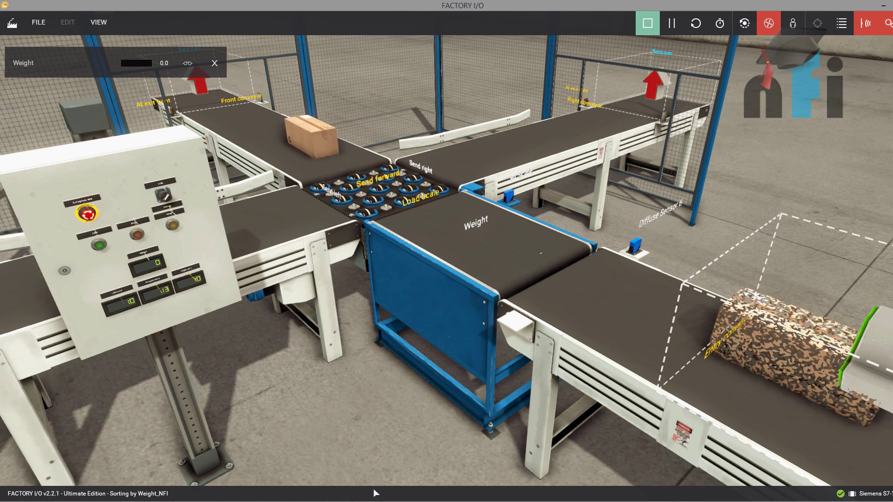
key(alt+Tab)
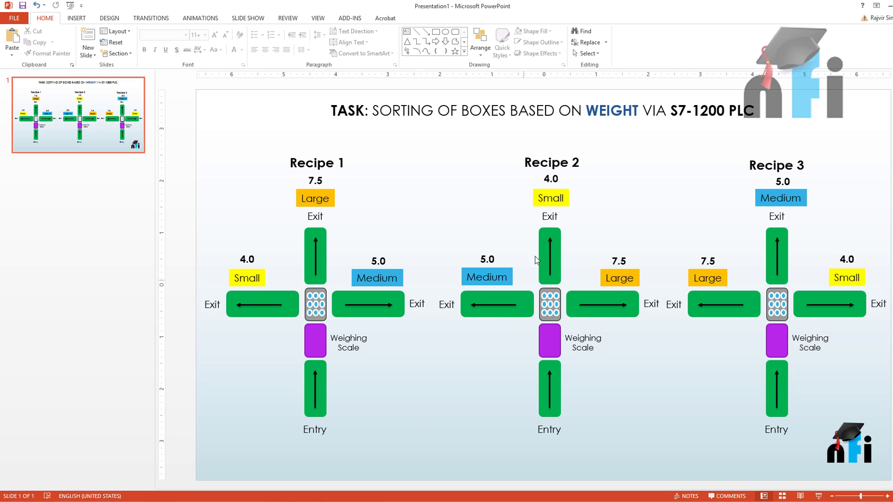
click(892, 6)
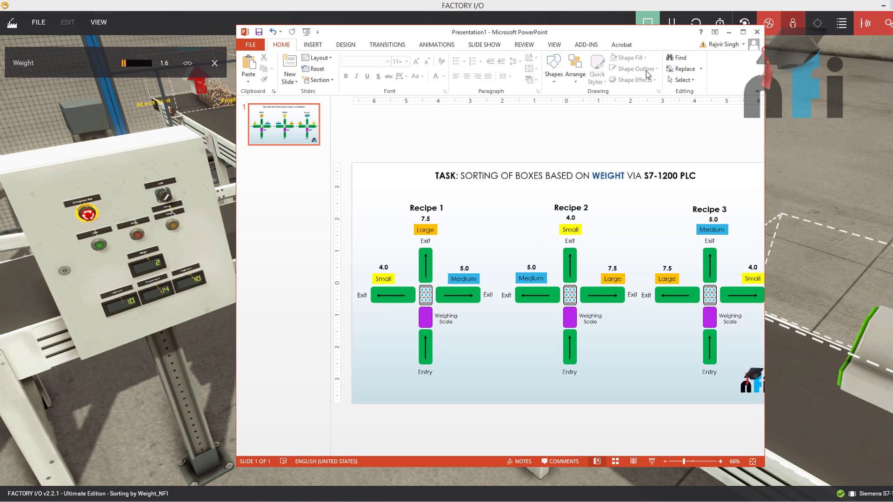
drag(581, 29, 117, 48)
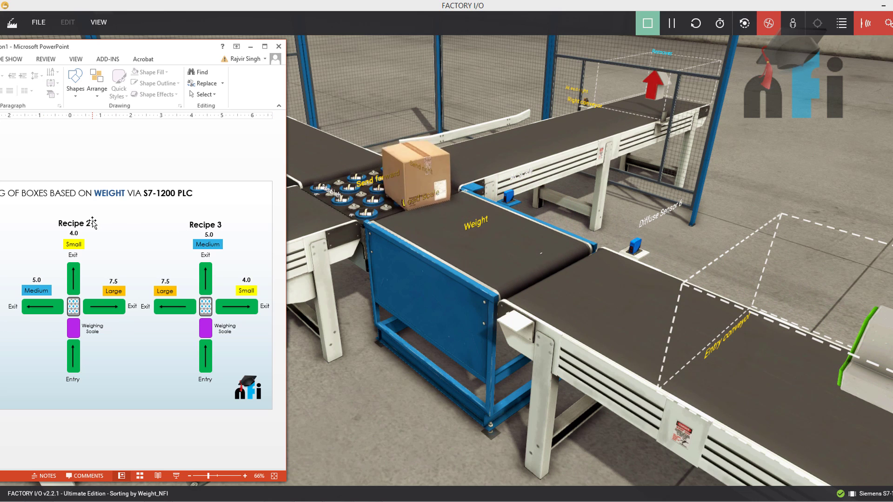
drag(141, 47, 284, 47)
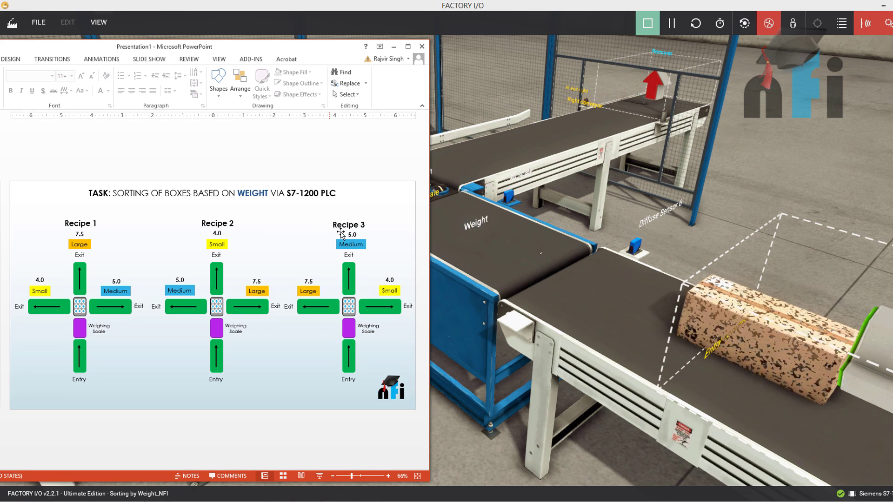
click(393, 46)
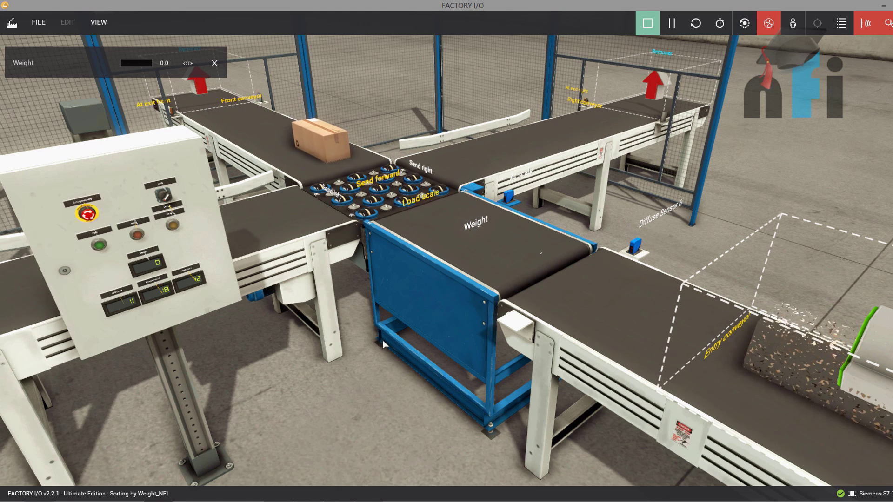
Switch to TIA Portal and review the Main networks and the Recipe Number conditions in Block_1, finishing back in Main.
click(249, 501)
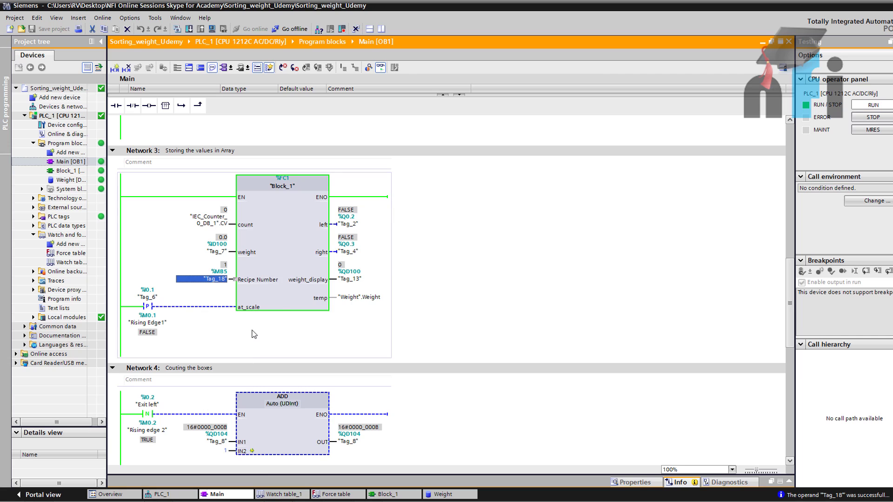
scroll(452, 223, up, 10)
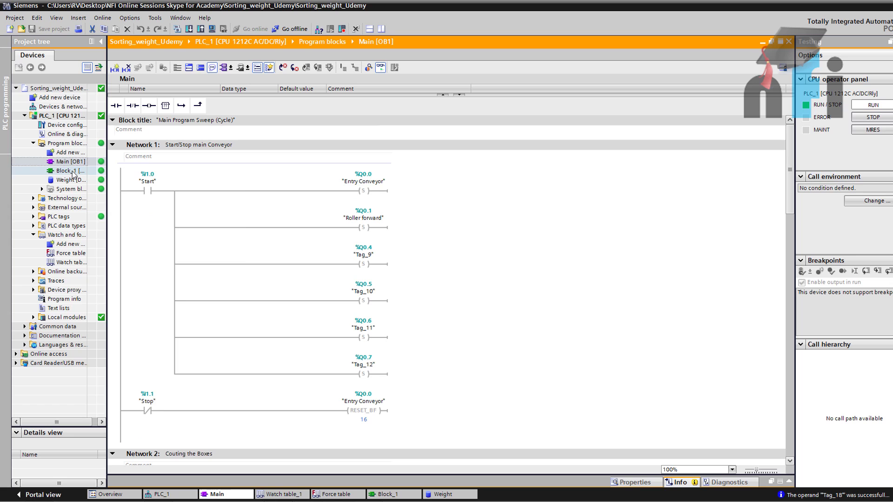
double_click(75, 172)
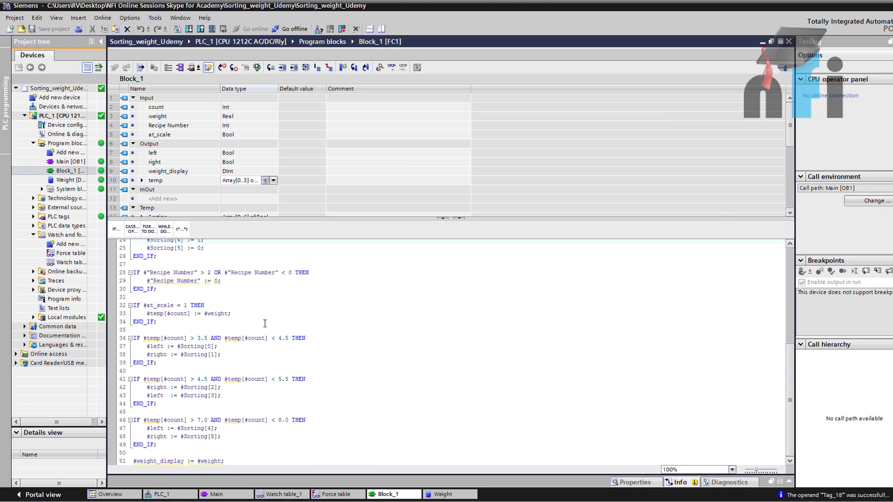
scroll(263, 328, up, 8)
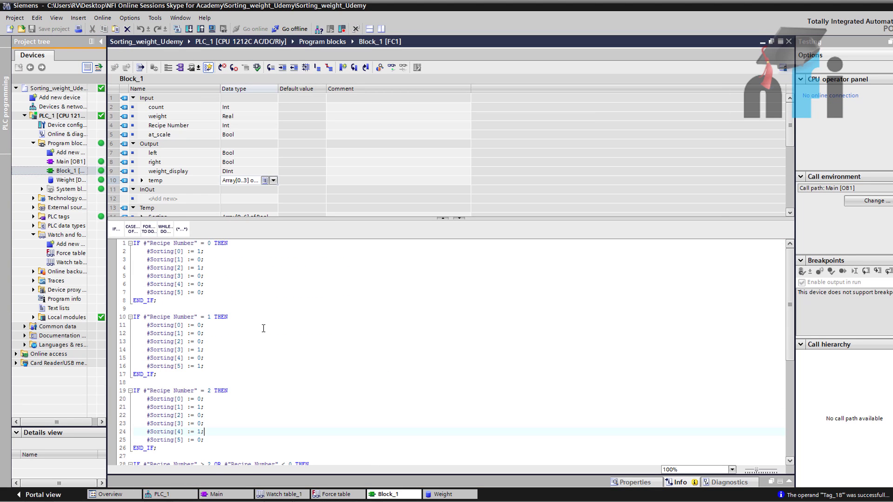
double_click(69, 162)
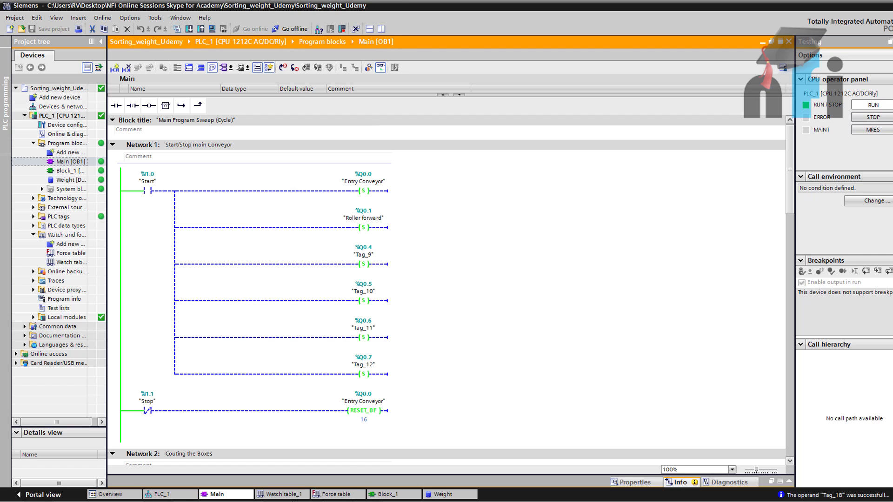
Switch to the PowerPoint recipe slide and maximize its window to review the three sorting recipes.
mouse_move(307, 501)
click(307, 460)
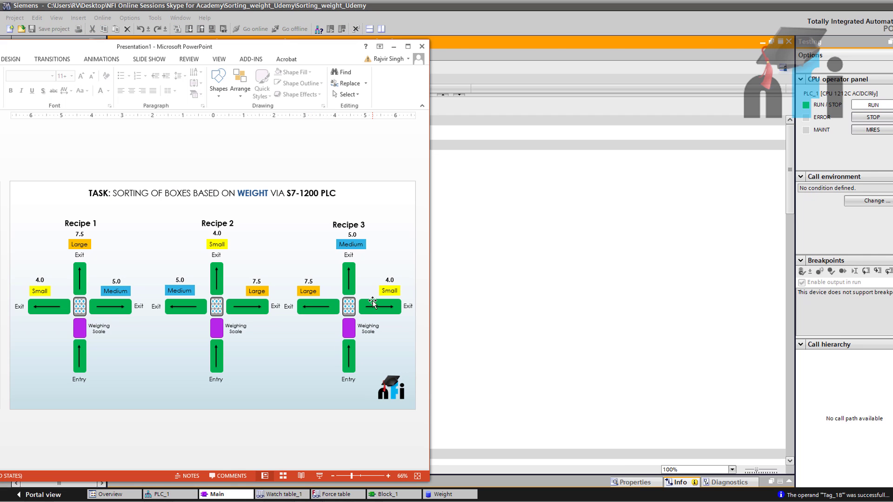
click(408, 47)
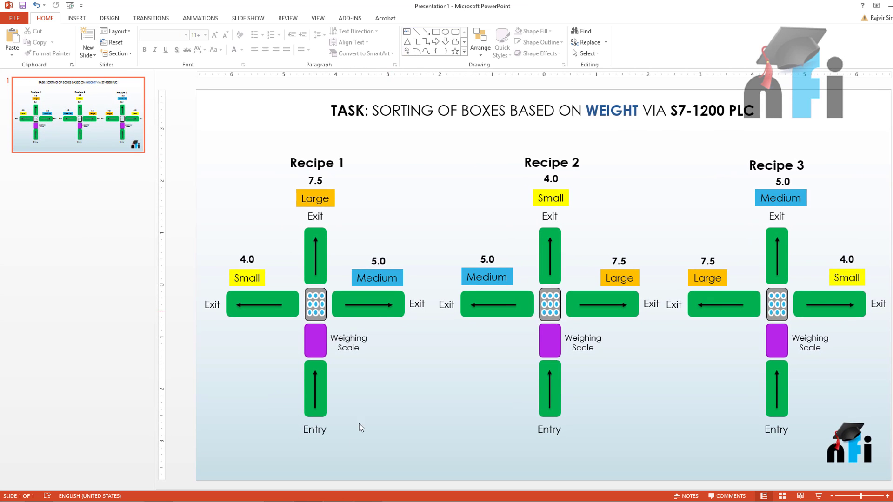